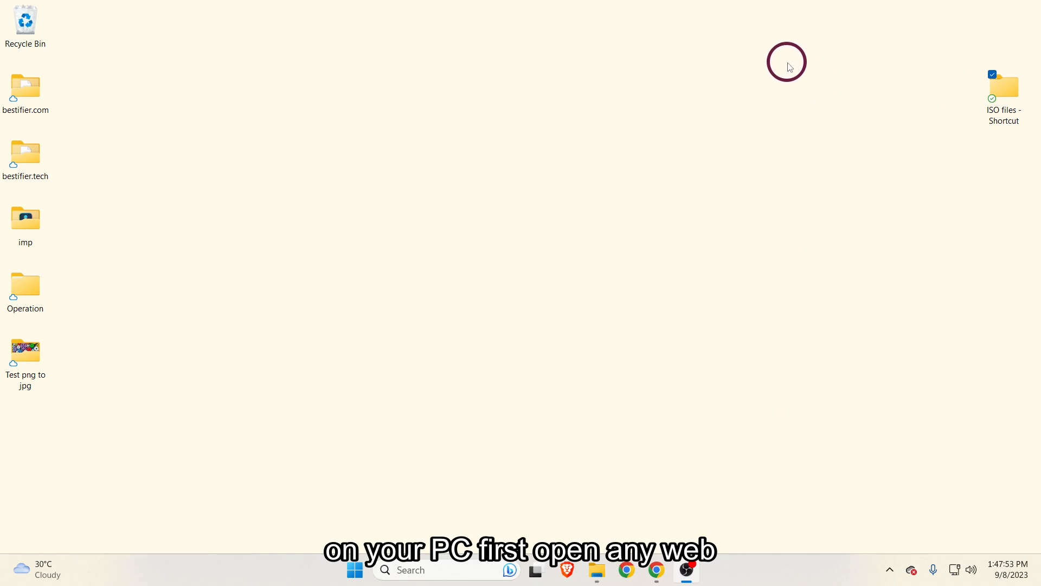
Open Chrome, search the web for "windows 11" and open Microsoft's Download Windows 11 page.
left_click(627, 570)
double_click(606, 33)
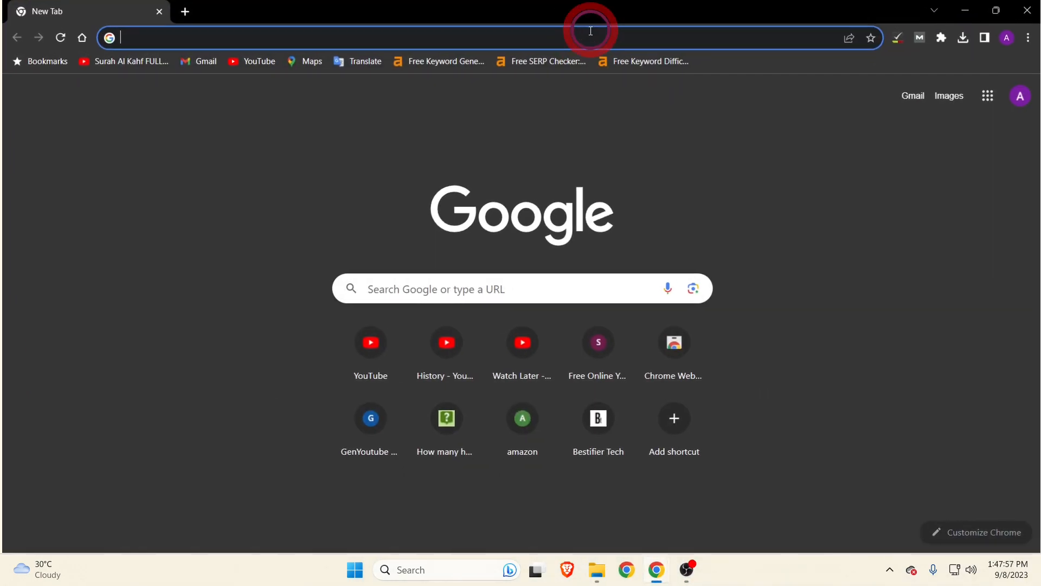
left_click(576, 32)
type("wi")
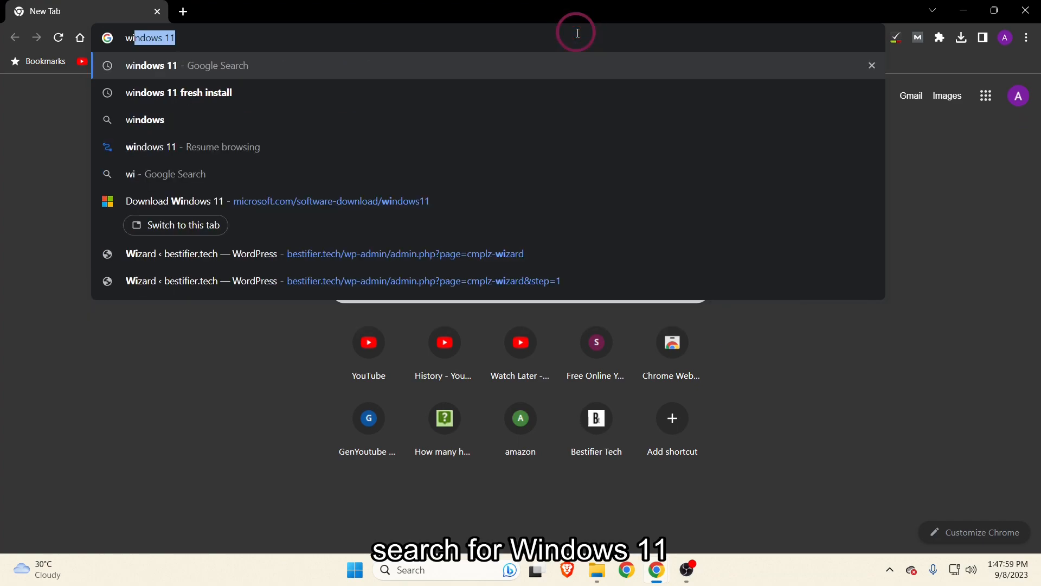
key("Return")
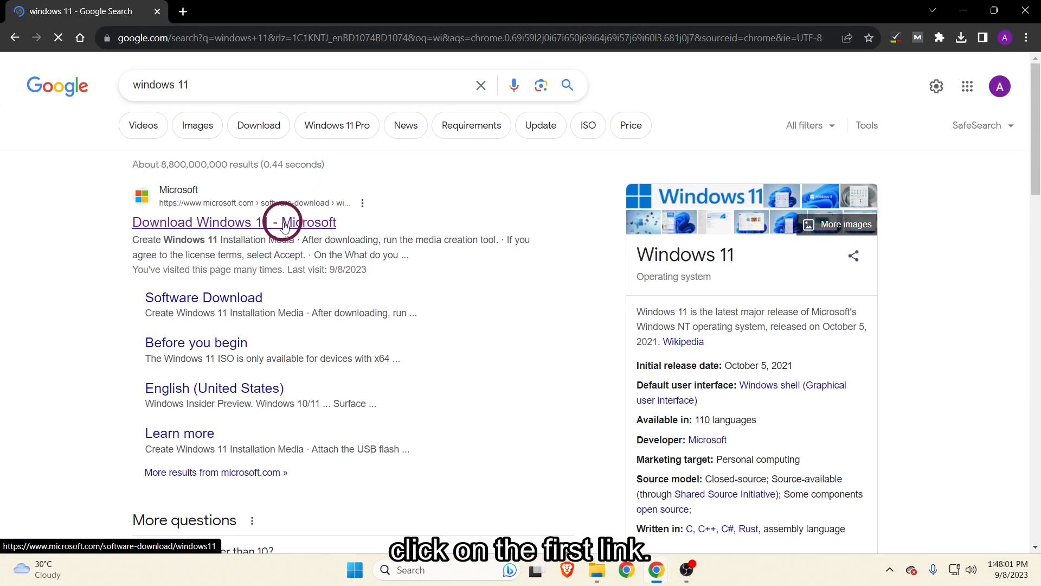
left_click(292, 222)
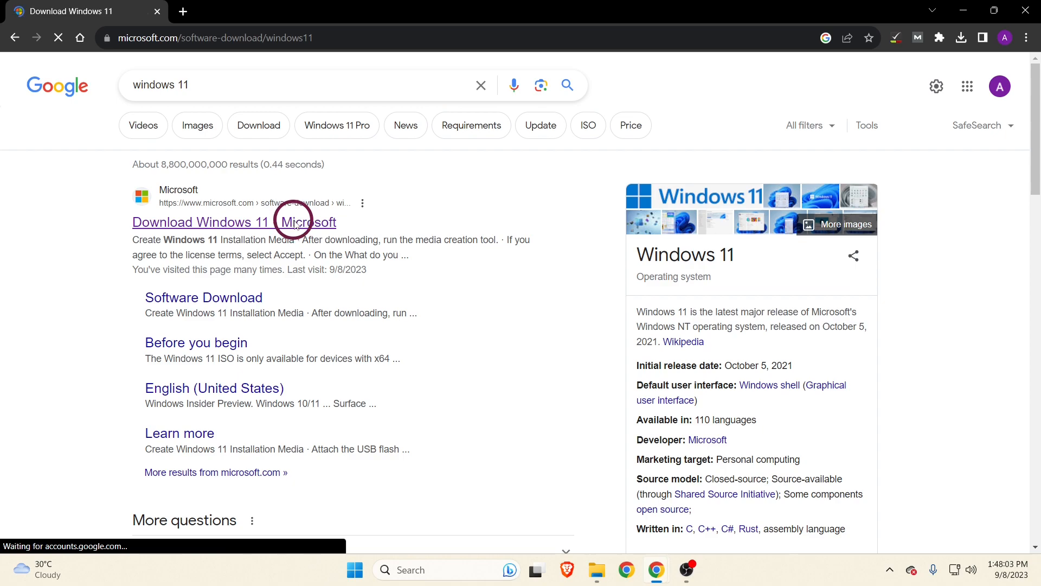
Choose Windows 11 (multi-edition ISO for x64 devices) as the disk image to download.
scroll(444, 230, "down", 10)
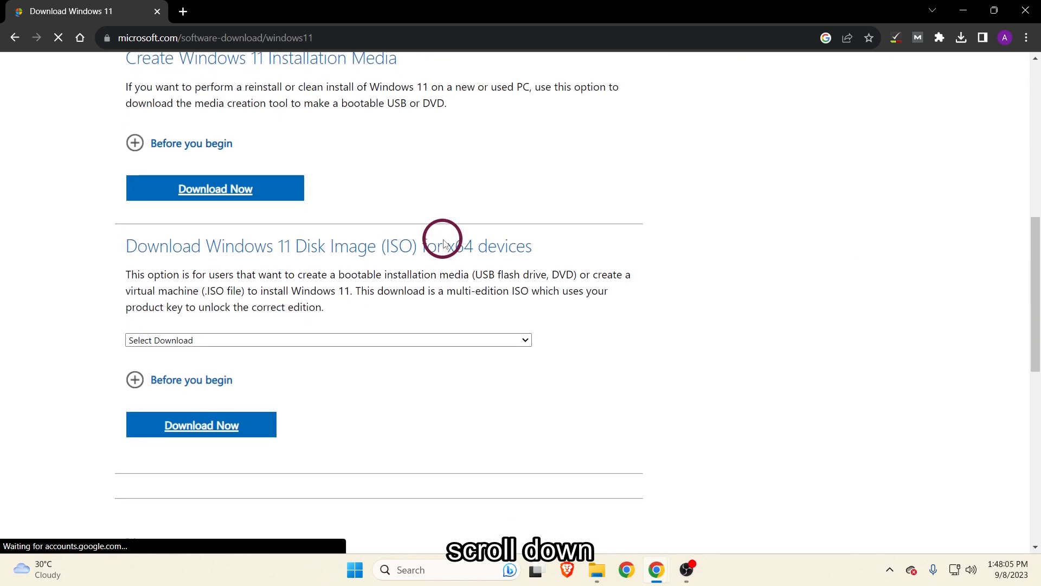
scroll(409, 223, "up", 1)
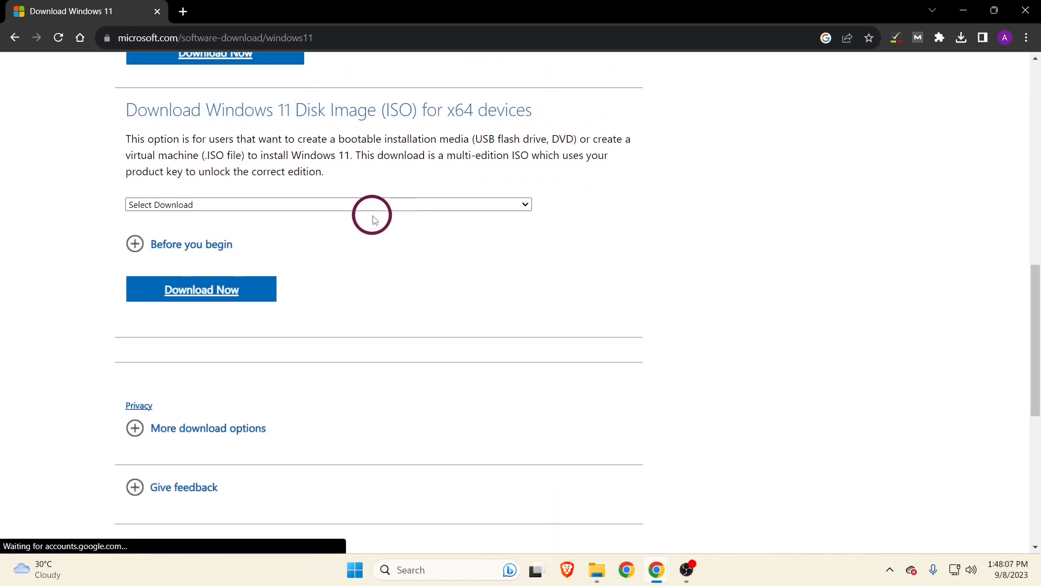
left_click(374, 209)
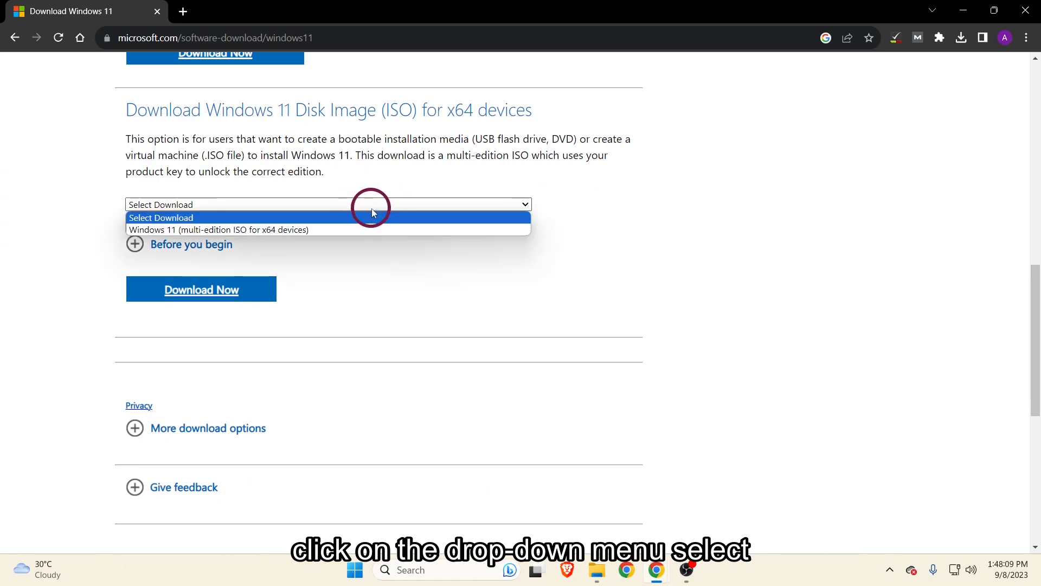
left_click(346, 230)
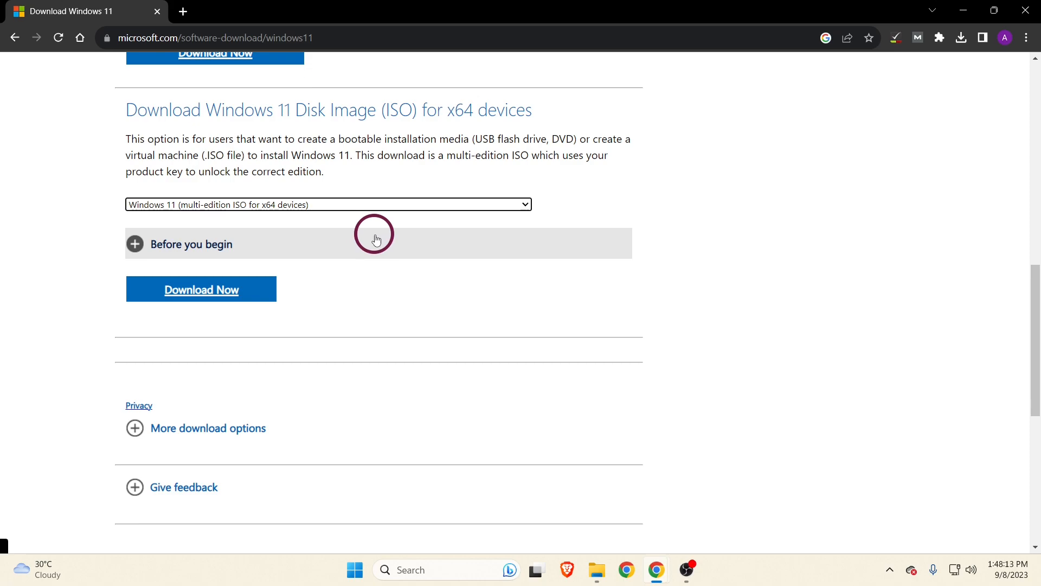
Review the ISO's Before you begin requirements and submit the selected edition for download.
left_click(364, 242)
scroll(362, 247, "down", 6)
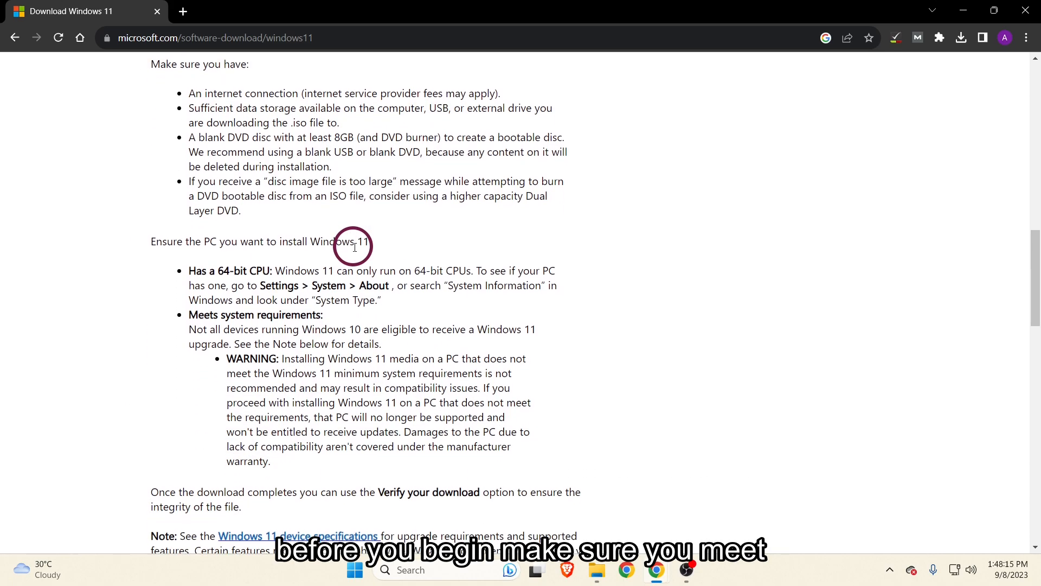
scroll(351, 250, "down", 9)
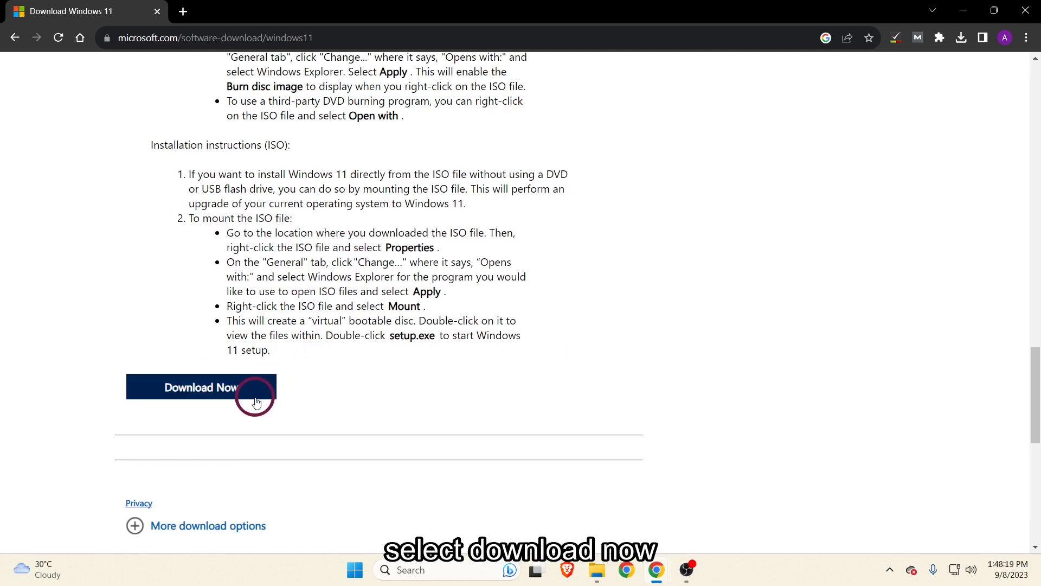
left_click(208, 388)
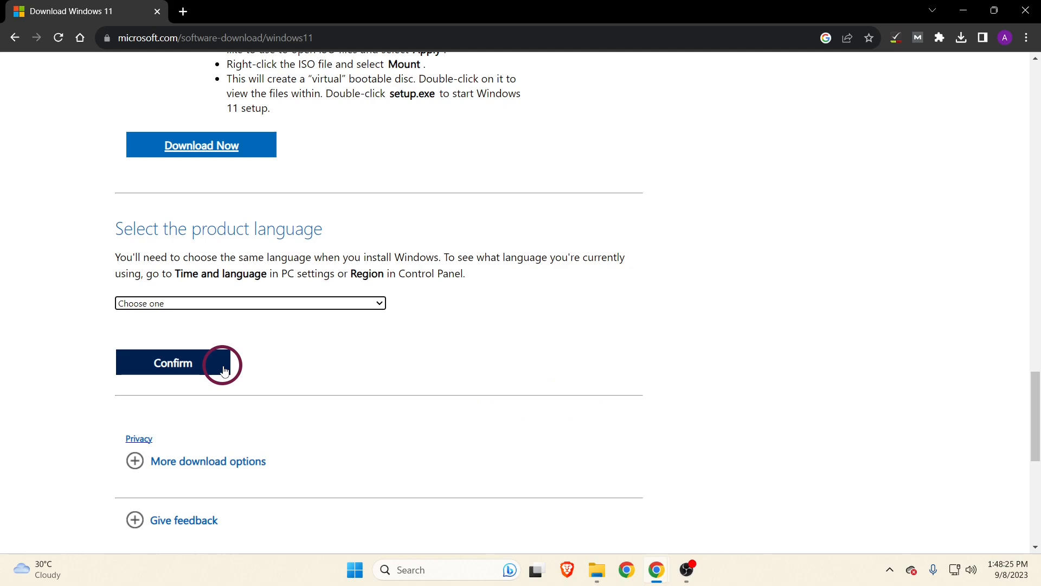
Confirm English International as the product language and request the 64-bit ISO download, dismissing the save dialog.
left_click(223, 308)
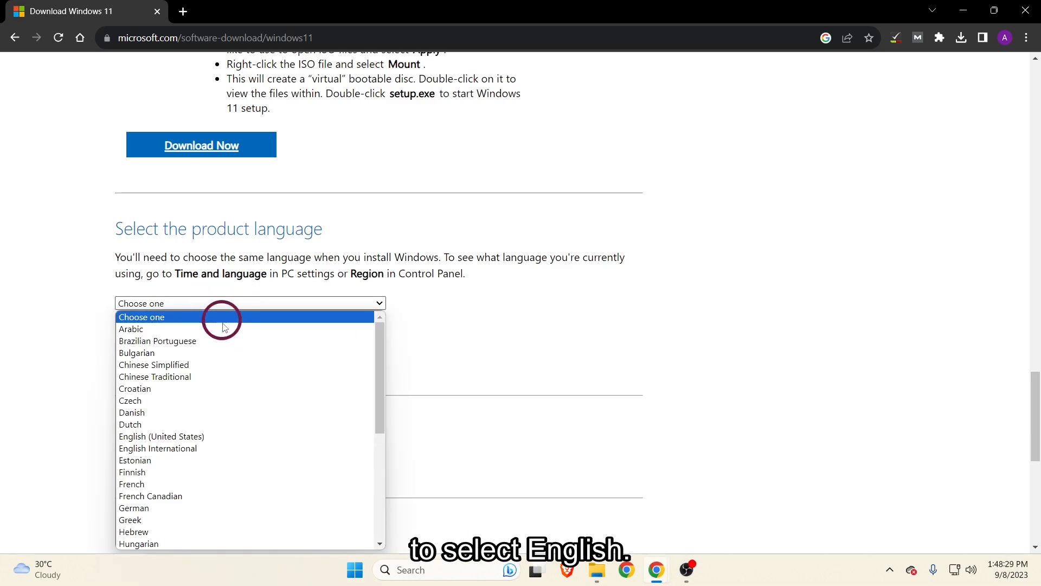
left_click(194, 445)
left_click(181, 368)
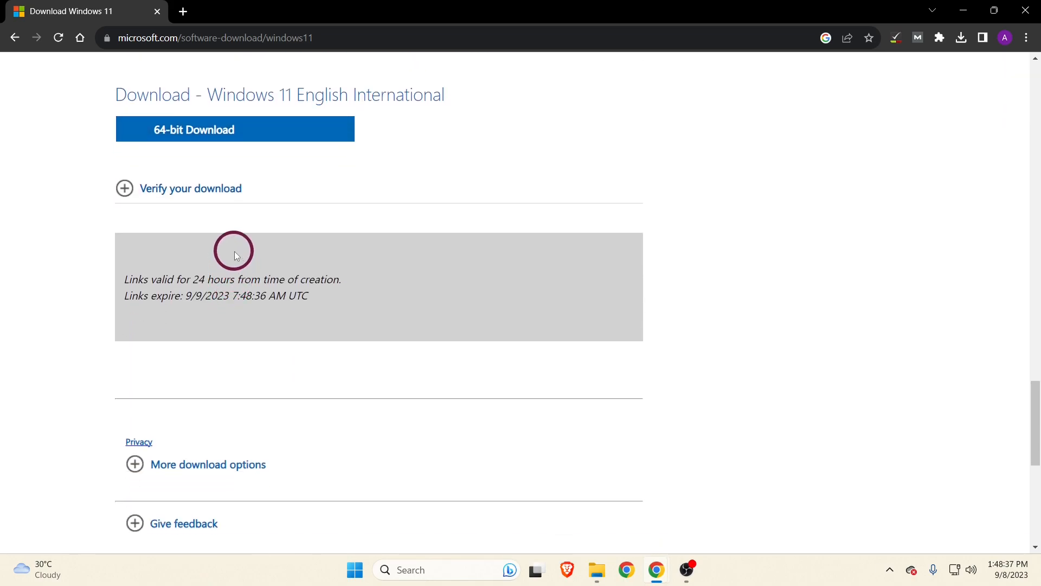
left_click(188, 135)
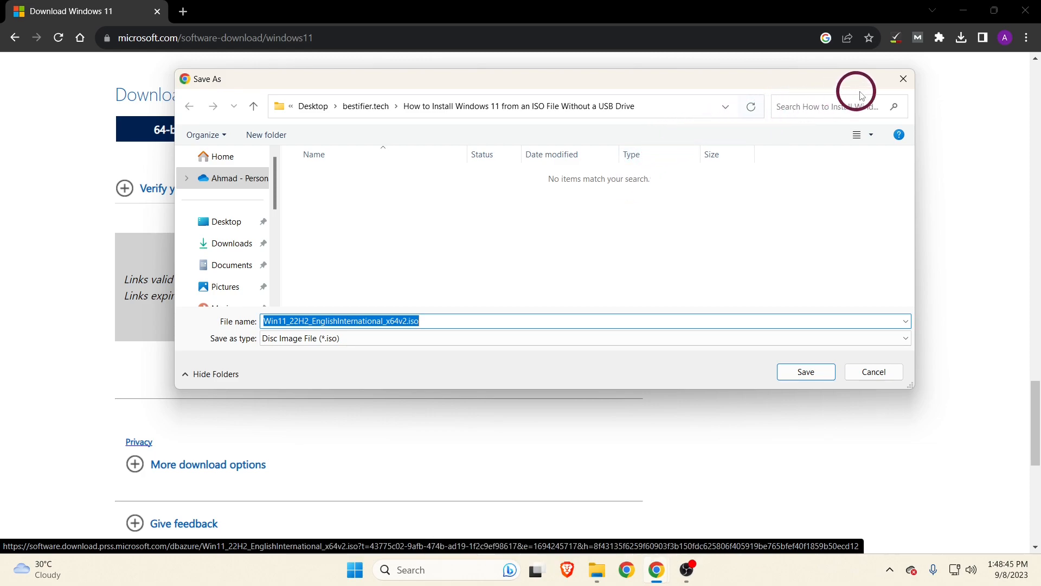
left_click(903, 80)
Minimize the browser and mount Win11_22H2_English_x64v2.iso from the desktop's ISO files shortcut, allowing the file to open.
left_click(963, 11)
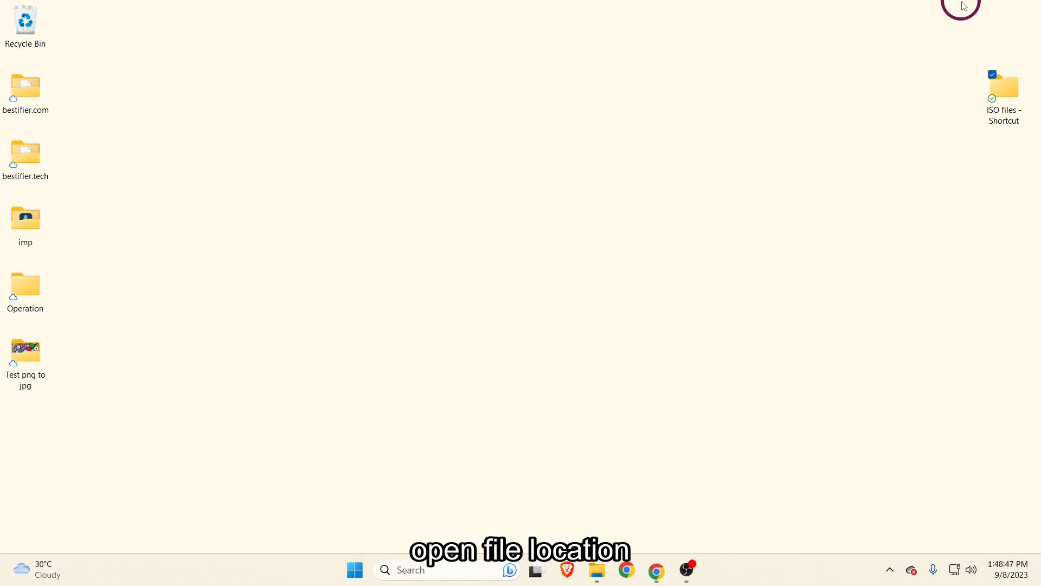
double_click(1004, 89)
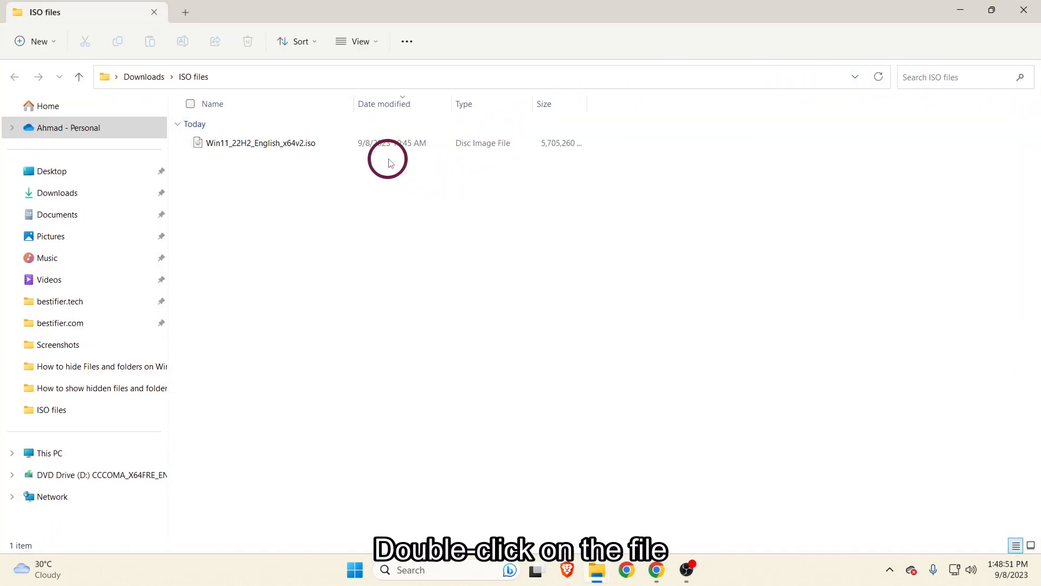
double_click(390, 151)
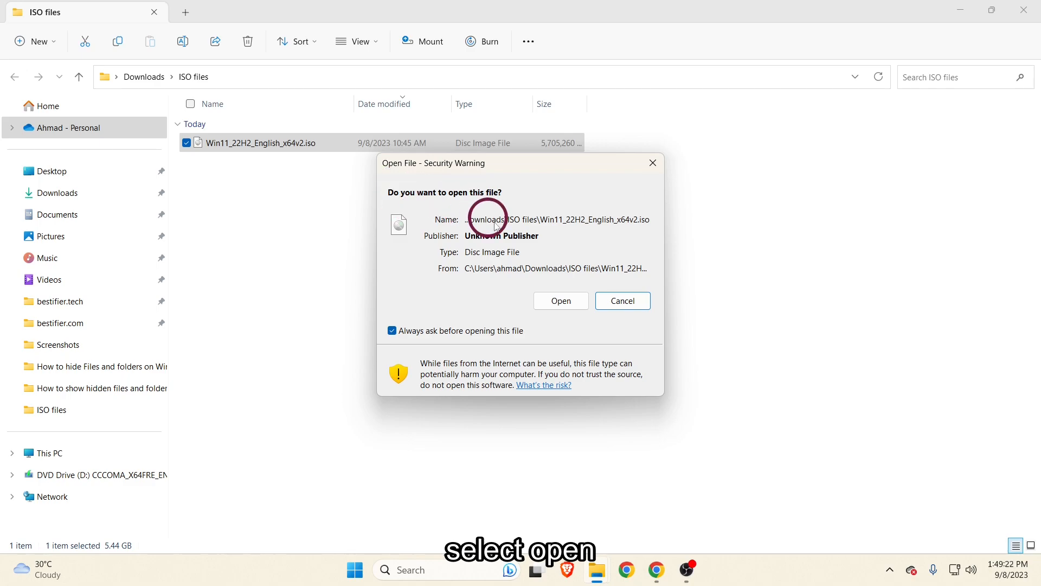
left_click(554, 301)
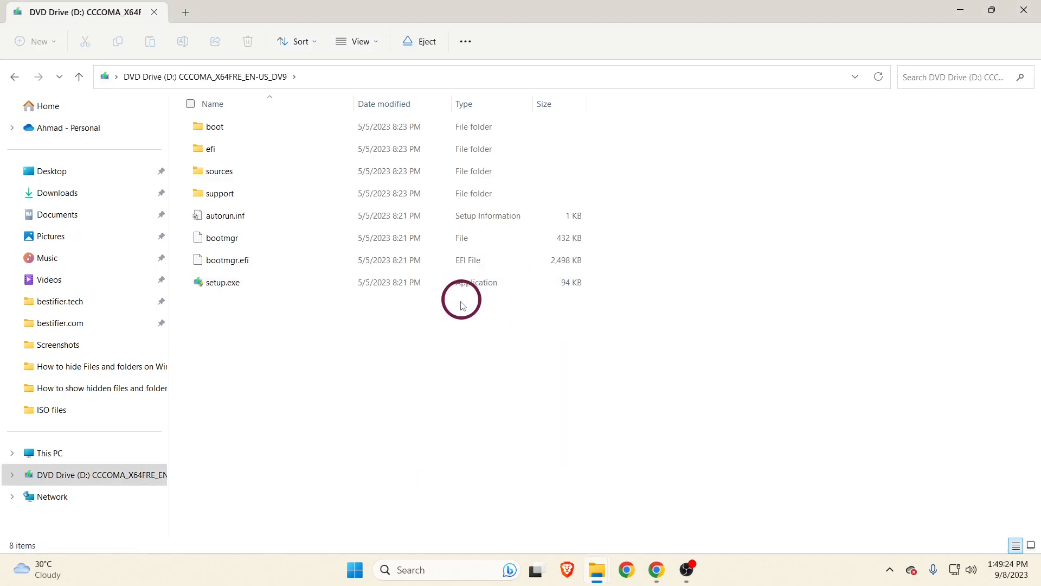
Run setup.exe from the mounted DVD drive and proceed through Windows 11 Setup, accepting the license terms.
double_click(276, 291)
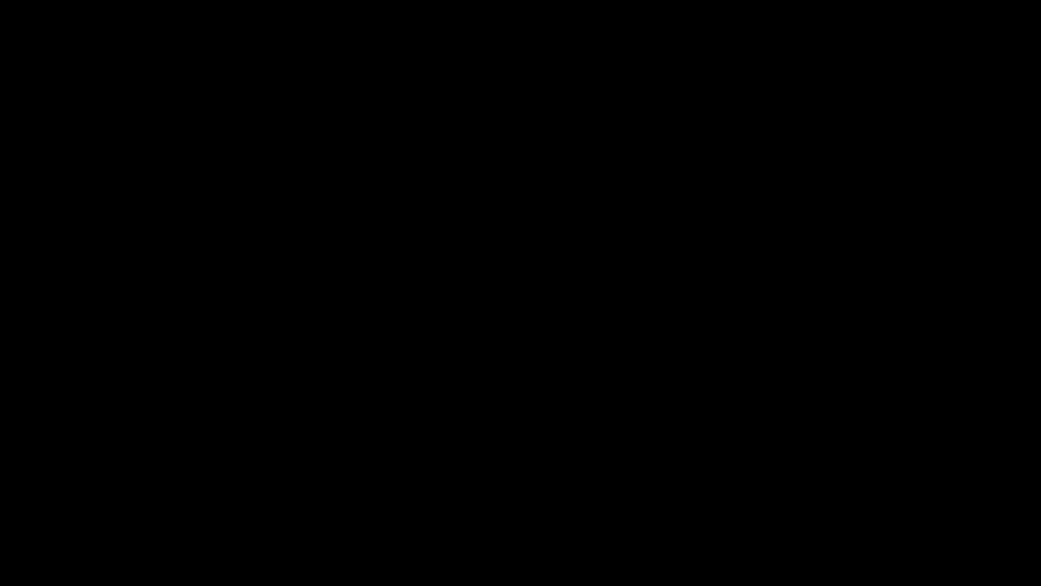
left_click(496, 350)
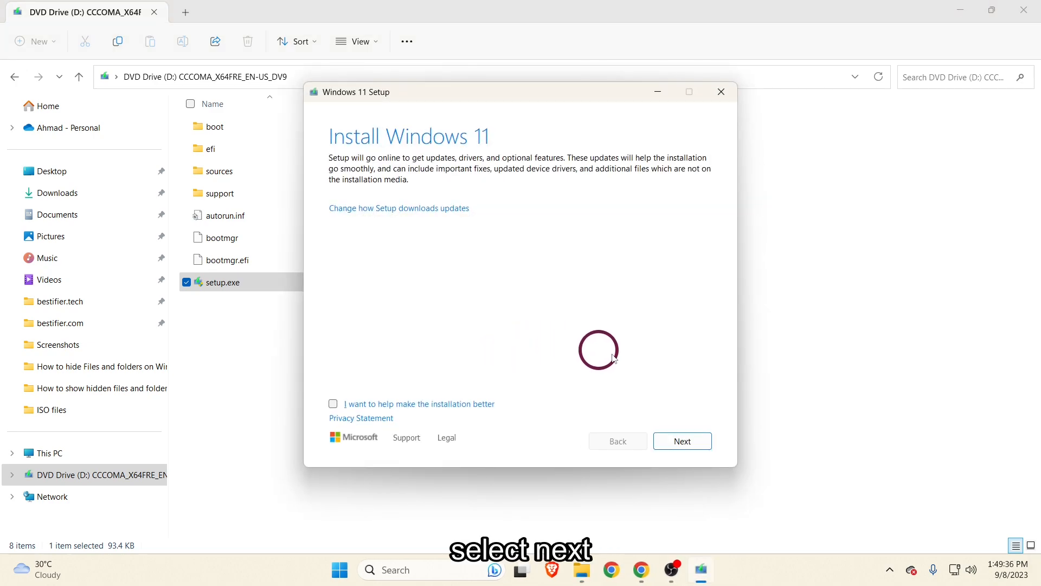
left_click(695, 448)
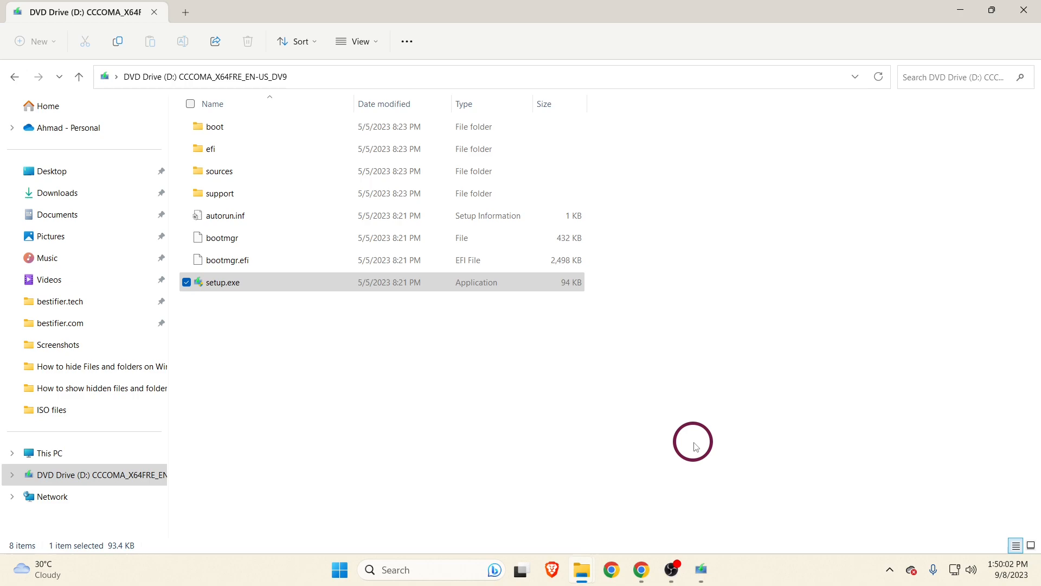
left_click(705, 567)
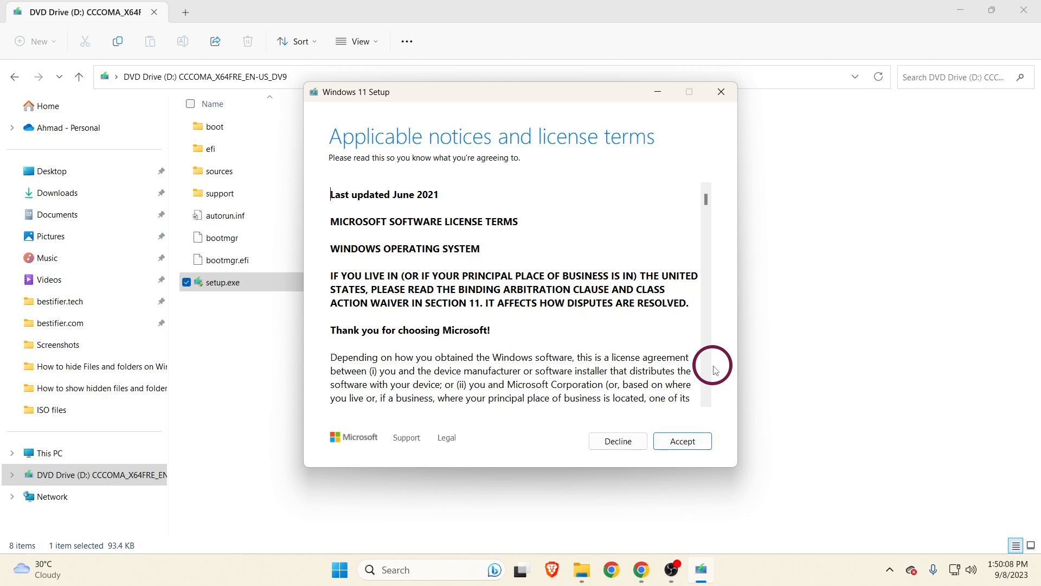
left_click(697, 441)
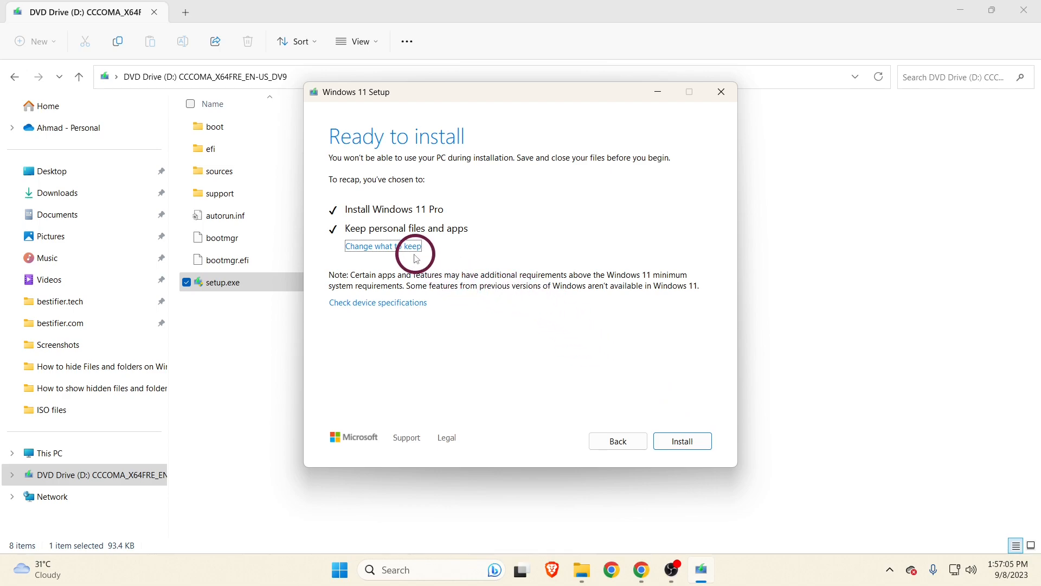
Confirm Keep personal files and apps as what to keep and start the Windows 11 Pro installation.
left_click(391, 245)
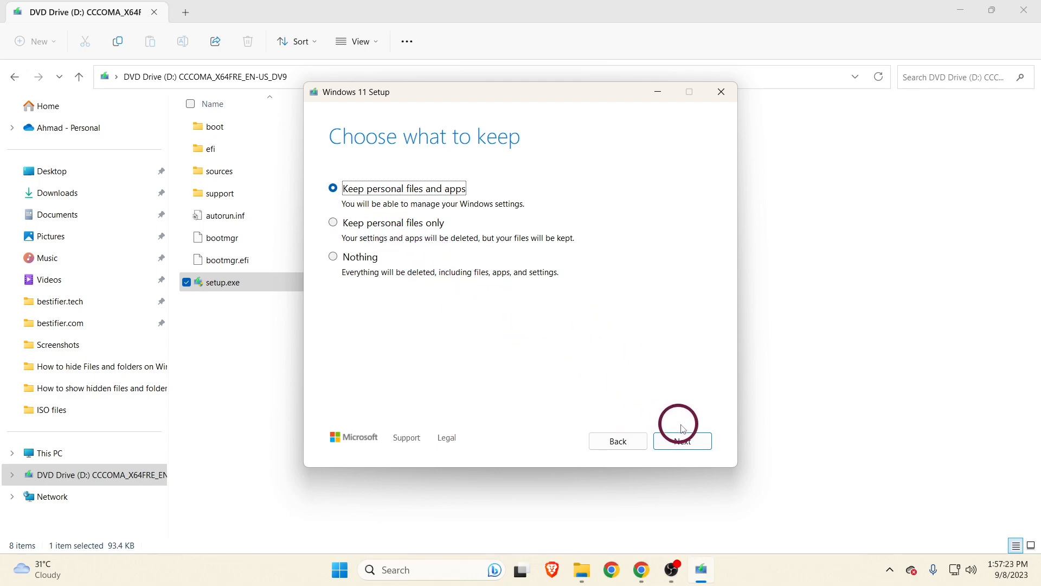
left_click(685, 447)
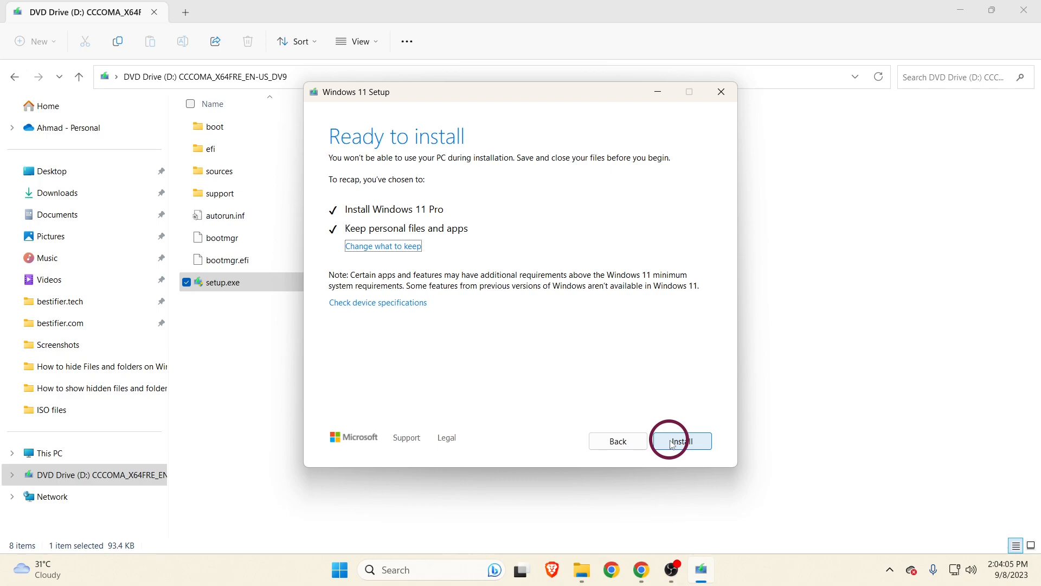
left_click(676, 441)
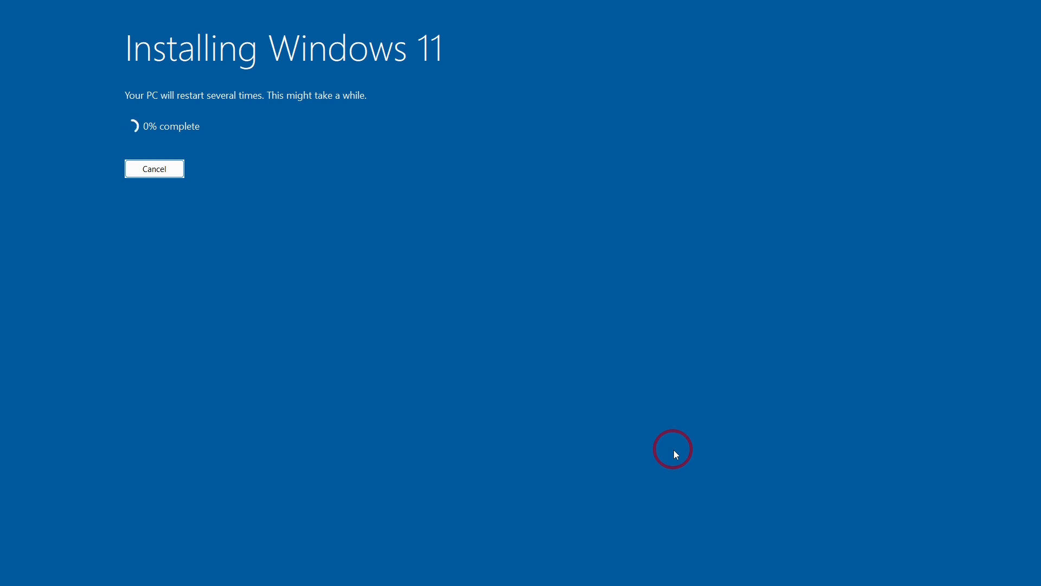